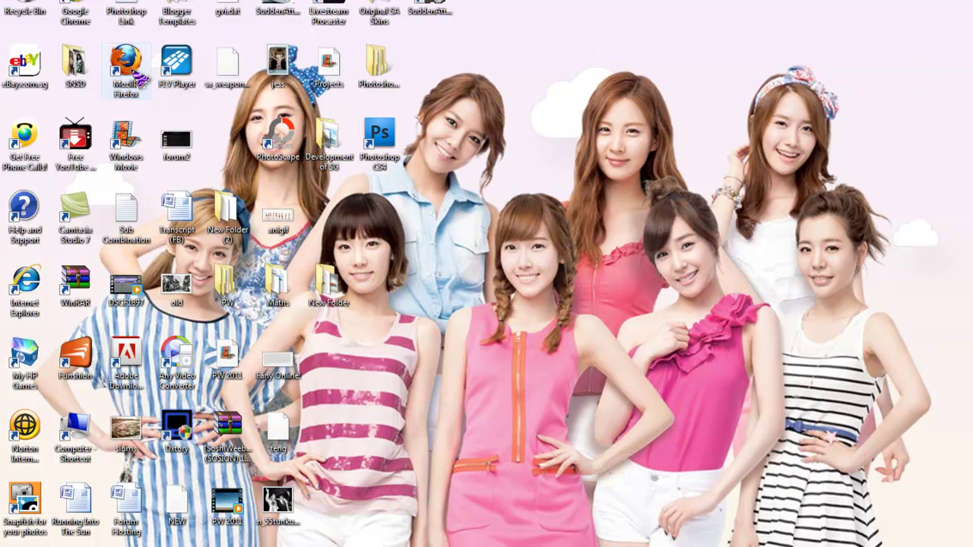
Launch Mozilla Firefox from the desktop icon.
{"action": "double_click", "coordinate": [139, 79]}
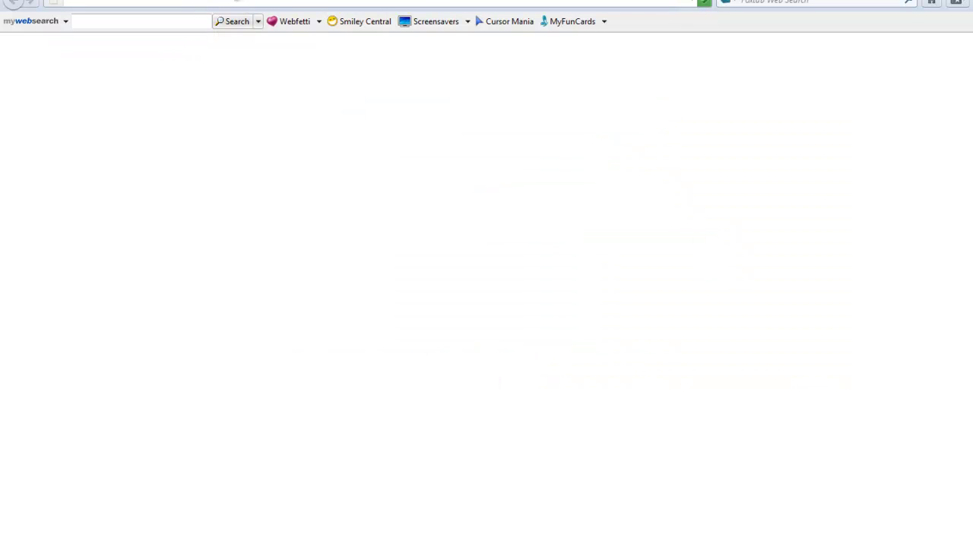
Load weebly.com and open the SNSD World 소녀시대 site from My Sites for editing.
{"action": "left_click", "coordinate": [215, 2]}
{"action": "type", "text": "weeb"}
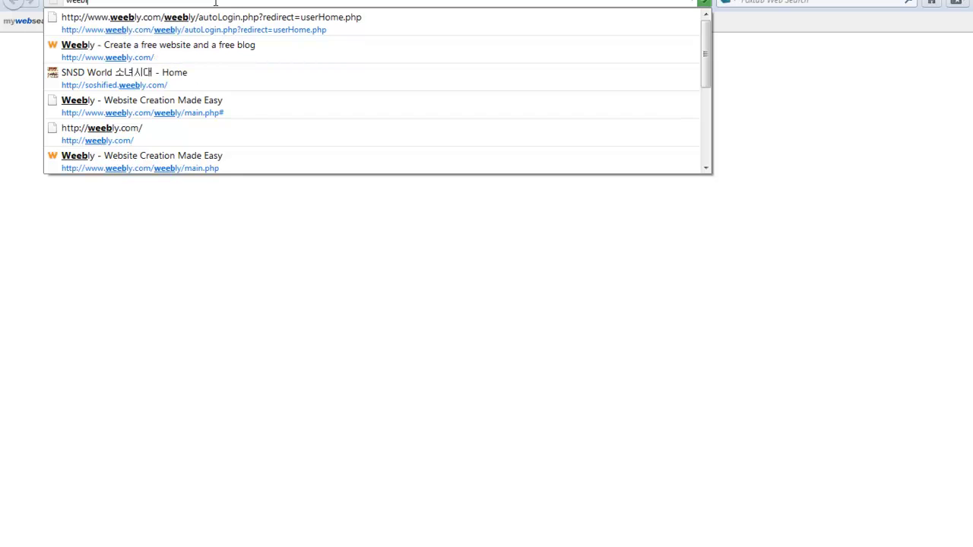
{"action": "type", "text": "ly.com"}
{"action": "key", "text": "Return"}
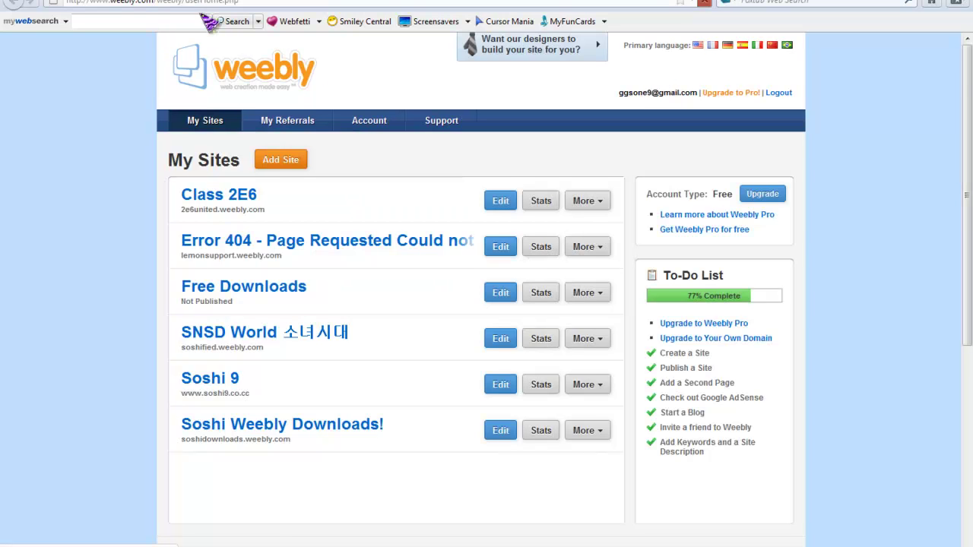
{"action": "scroll", "coordinate": [159, 124], "scroll_direction": "down", "scroll_amount": 2}
{"action": "scroll", "coordinate": [141, 144], "scroll_direction": "up", "scroll_amount": 2}
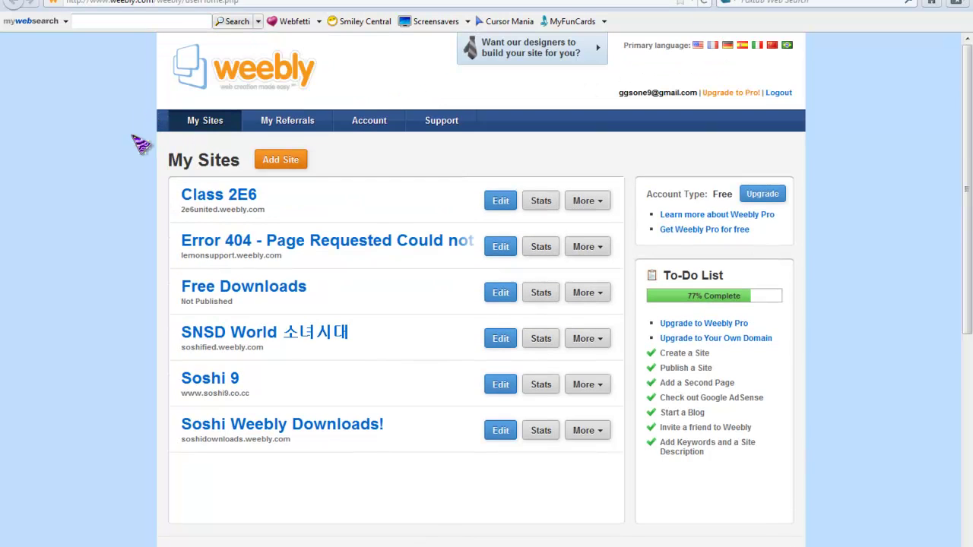
{"action": "left_click", "coordinate": [487, 344]}
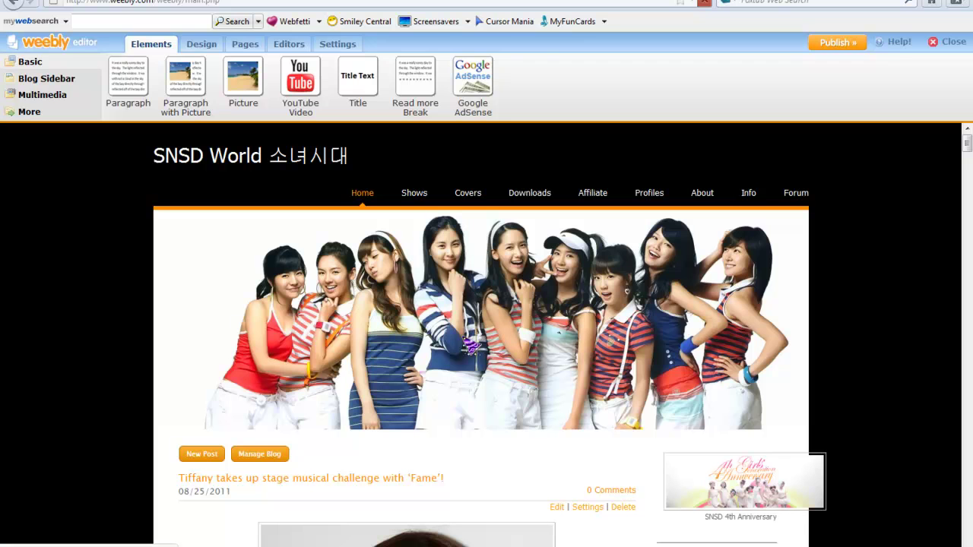
Apply the city-at-night theme from the Design tab and open its HTML/CSS editor.
{"action": "left_click", "coordinate": [203, 46]}
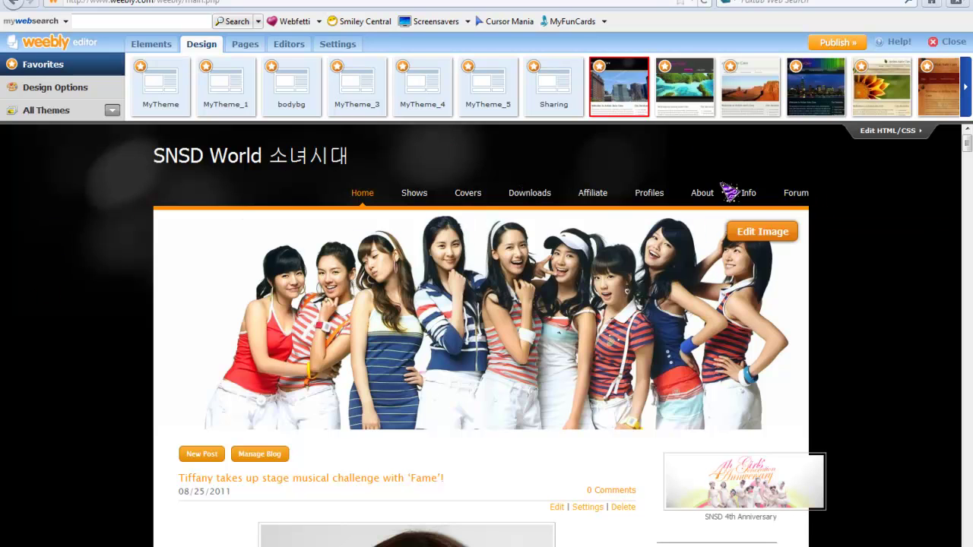
{"action": "left_click", "coordinate": [820, 85]}
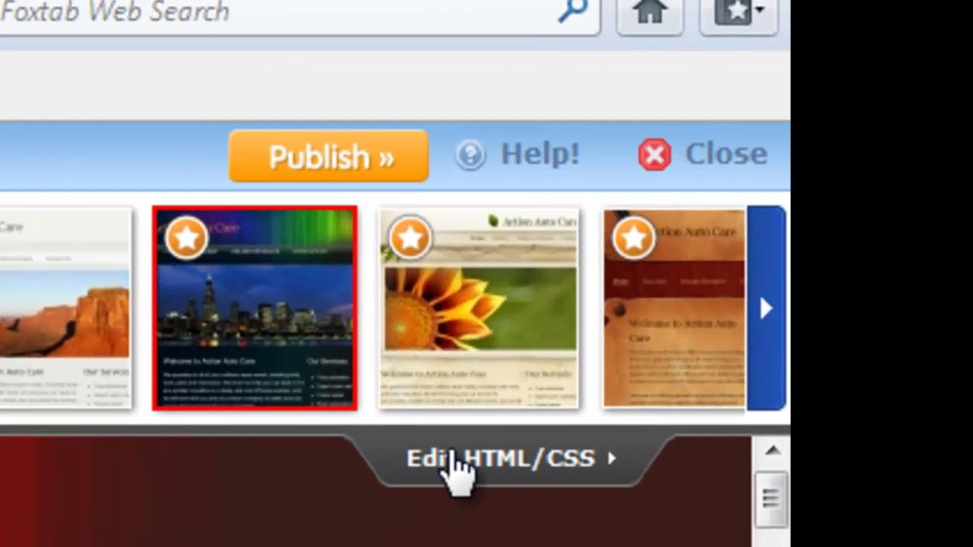
{"action": "left_click", "coordinate": [454, 458]}
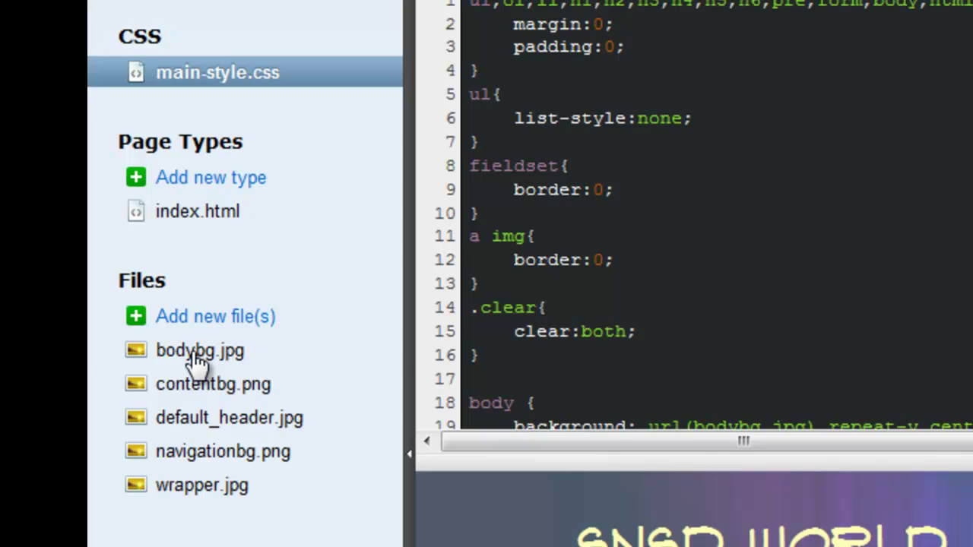
Preview the theme images contentbg, wrapper and navigationbg, ending on the 4400 x 200 bodybg.jpg.
{"action": "left_click", "coordinate": [195, 363]}
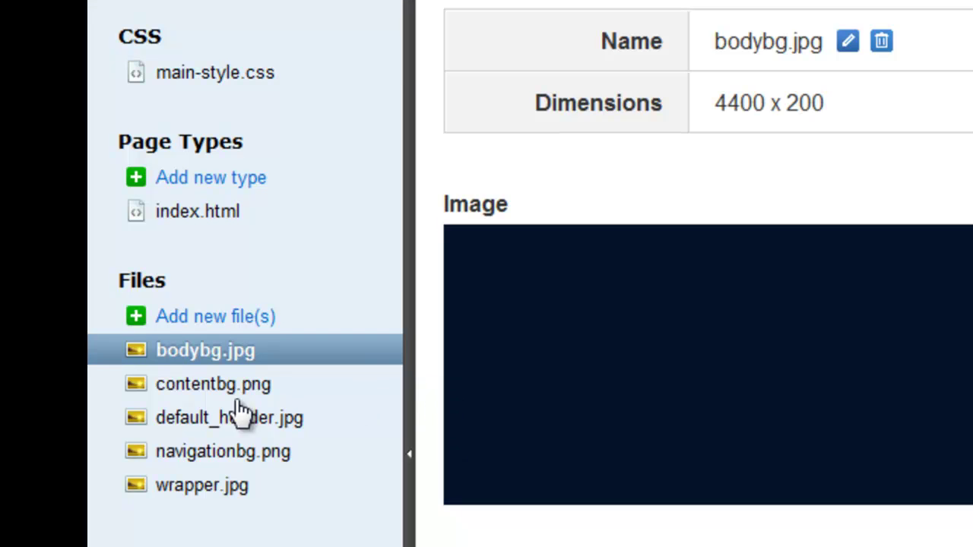
{"action": "left_click", "coordinate": [188, 389]}
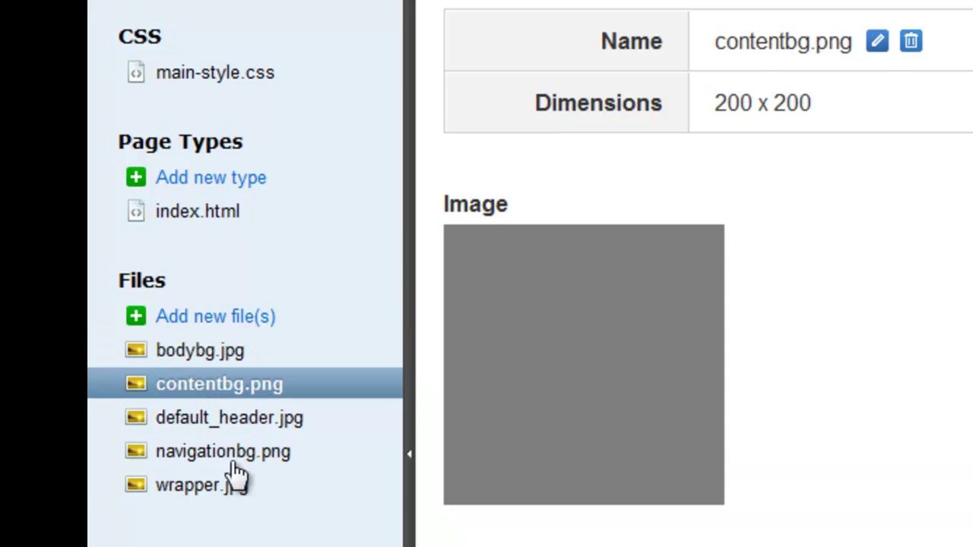
{"action": "left_click", "coordinate": [182, 486]}
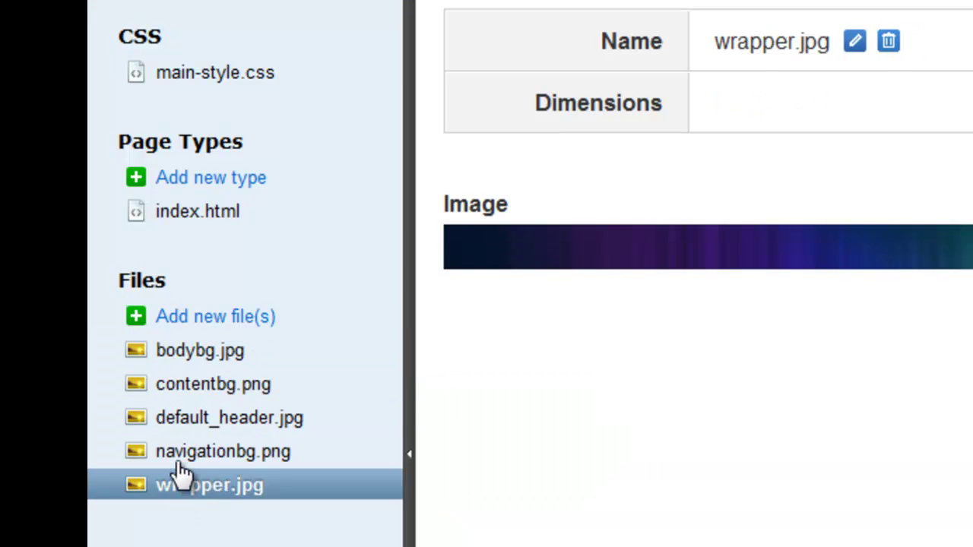
{"action": "left_click", "coordinate": [199, 453]}
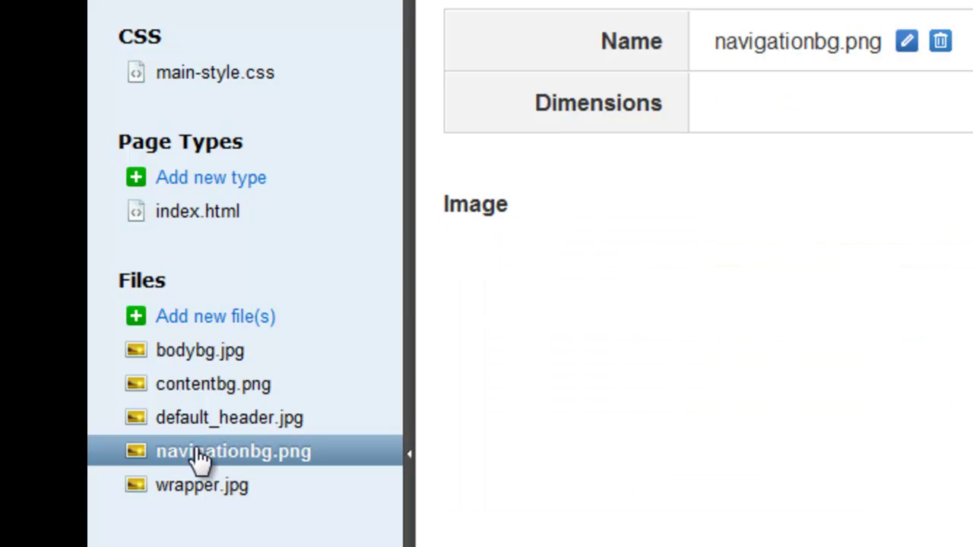
{"action": "left_click", "coordinate": [187, 384]}
{"action": "left_click", "coordinate": [190, 352]}
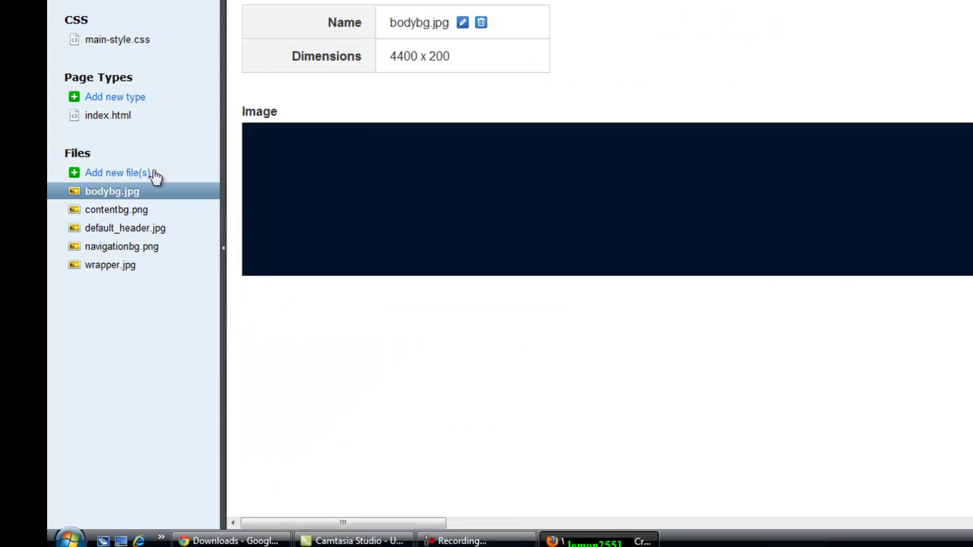
Upload C0016_1920x1200.jpg from the snsd wallpaper folder into the theme's files.
{"action": "left_click", "coordinate": [86, 174]}
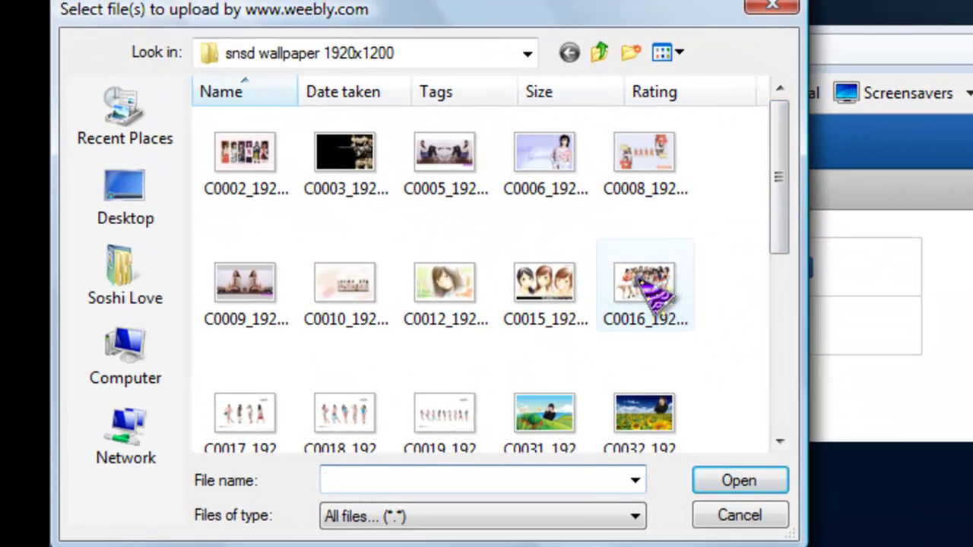
{"action": "left_click", "coordinate": [640, 283]}
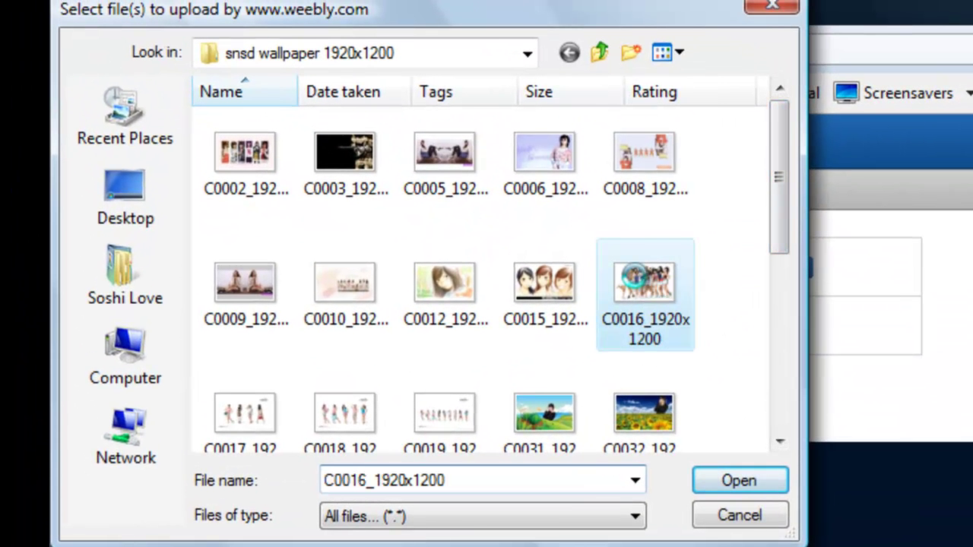
{"action": "right_click", "coordinate": [716, 275]}
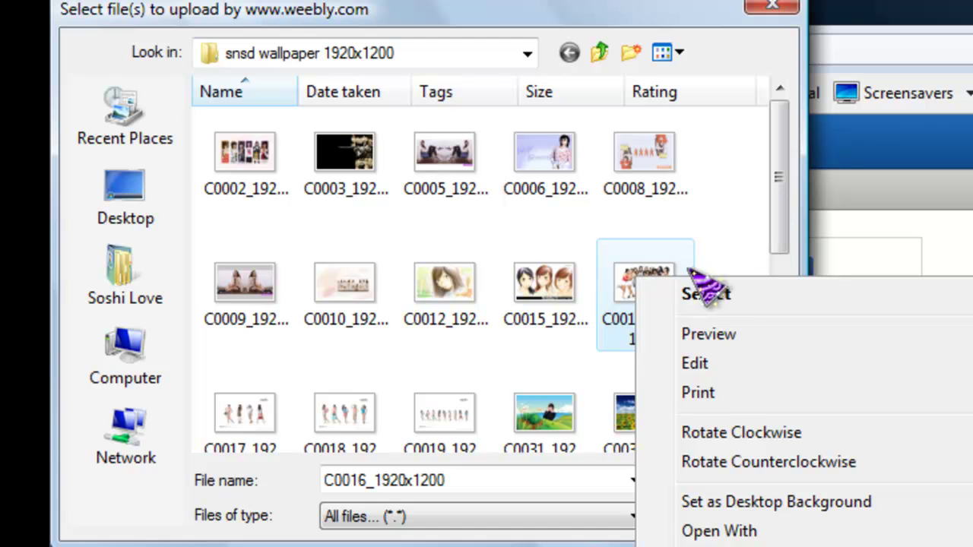
{"action": "left_click", "coordinate": [638, 265]}
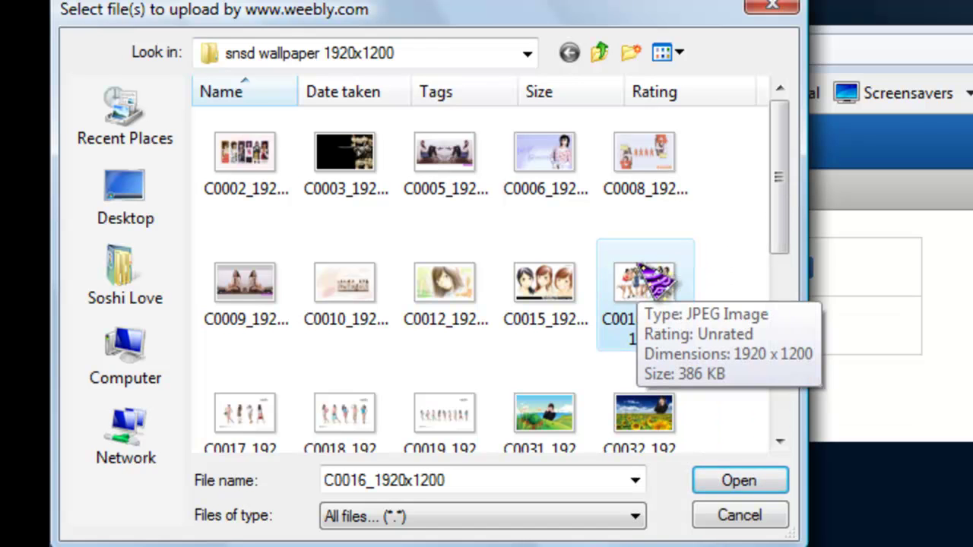
{"action": "left_click", "coordinate": [749, 481]}
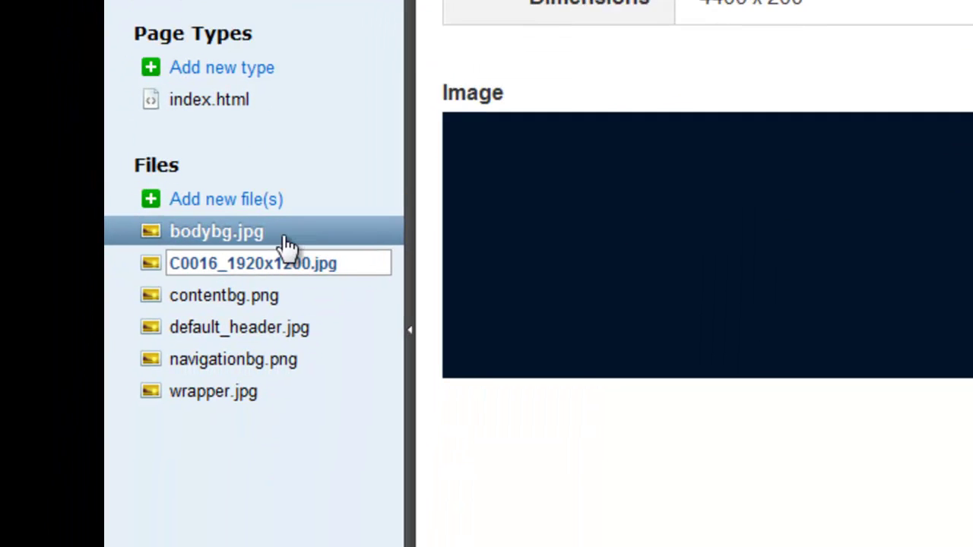
Rename the uploaded C0016_1920x1200.jpg wallpaper to customizebg.jpg.
{"action": "left_click_drag", "start_coordinate": [236, 266], "coordinate": [321, 256]}
{"action": "key", "text": "Return"}
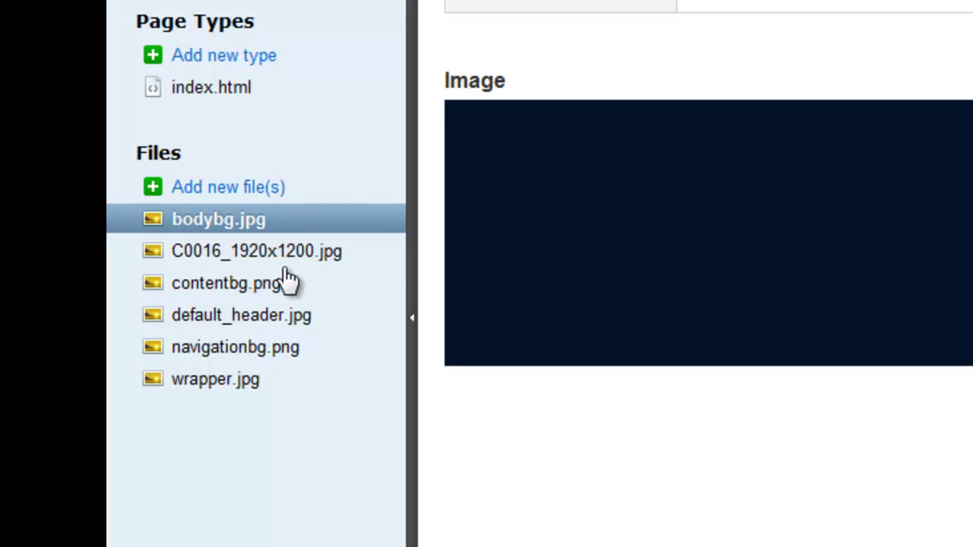
{"action": "left_click", "coordinate": [222, 255]}
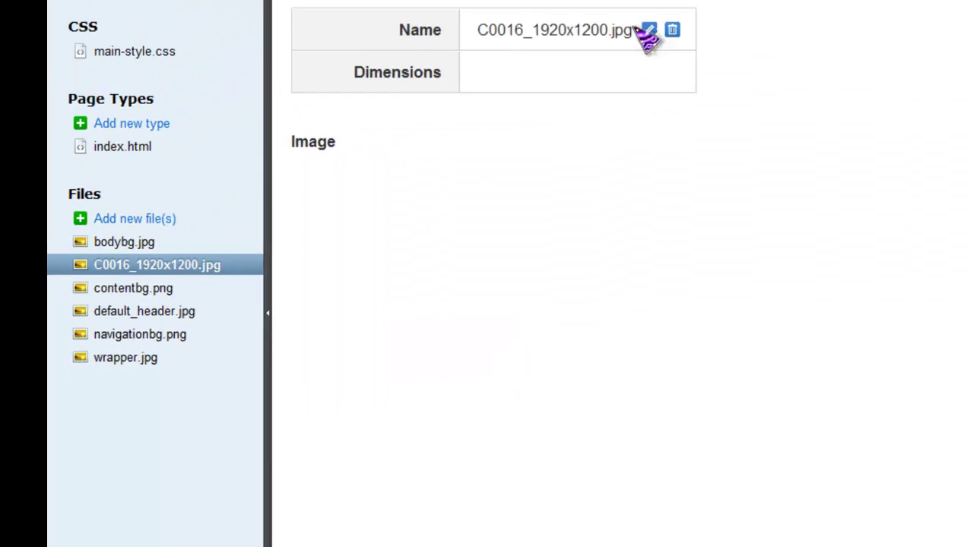
{"action": "left_click", "coordinate": [425, 111]}
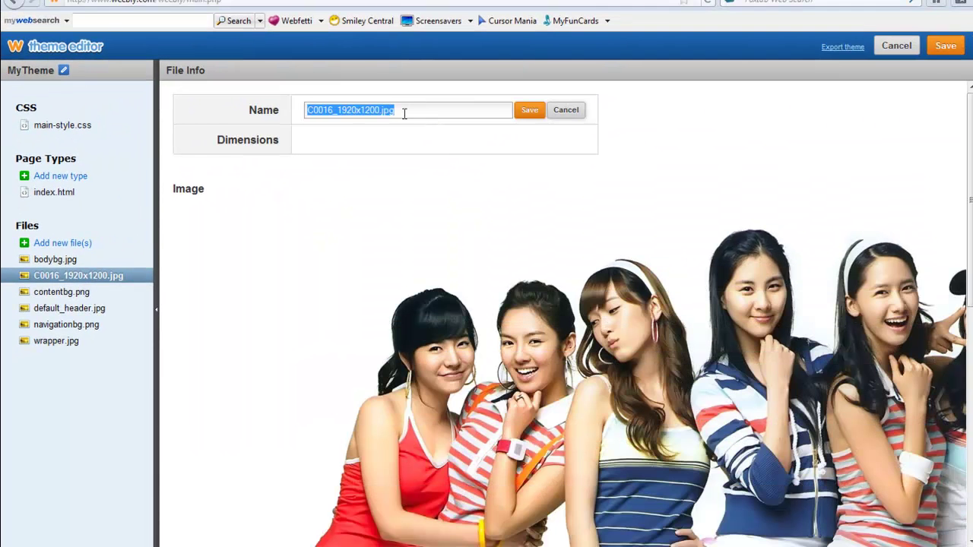
{"action": "type", "text": "Customizebg"}
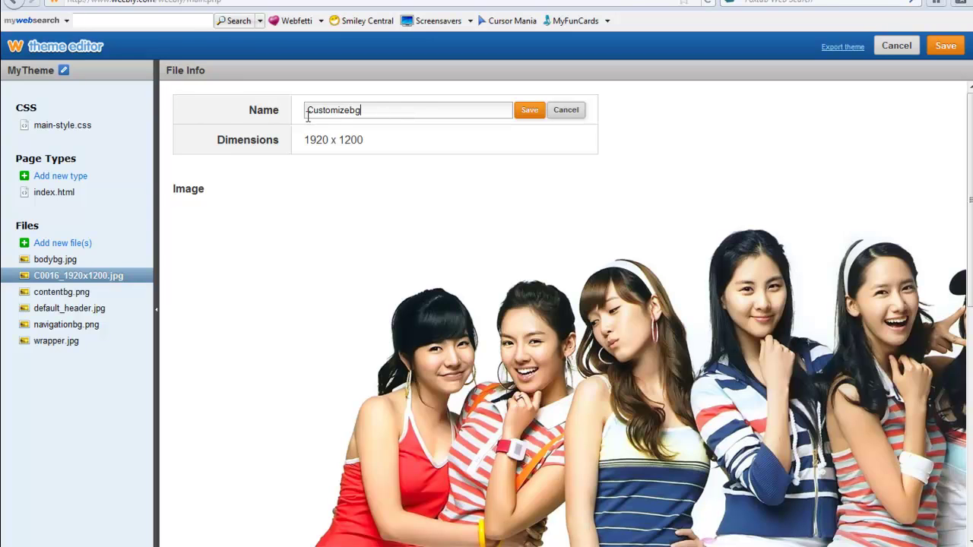
{"action": "key", "text": "BackSpace"}
{"action": "type", "text": "c"}
{"action": "left_click", "coordinate": [530, 111]}
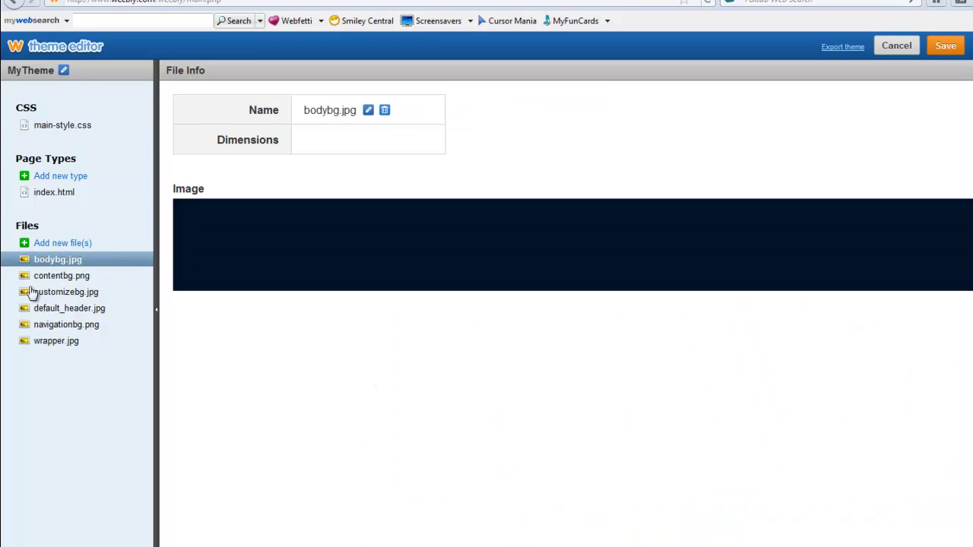
In main-style.css, replace bodybg with customizebg in the body background url, then enlarge the preview.
{"action": "left_click", "coordinate": [38, 127]}
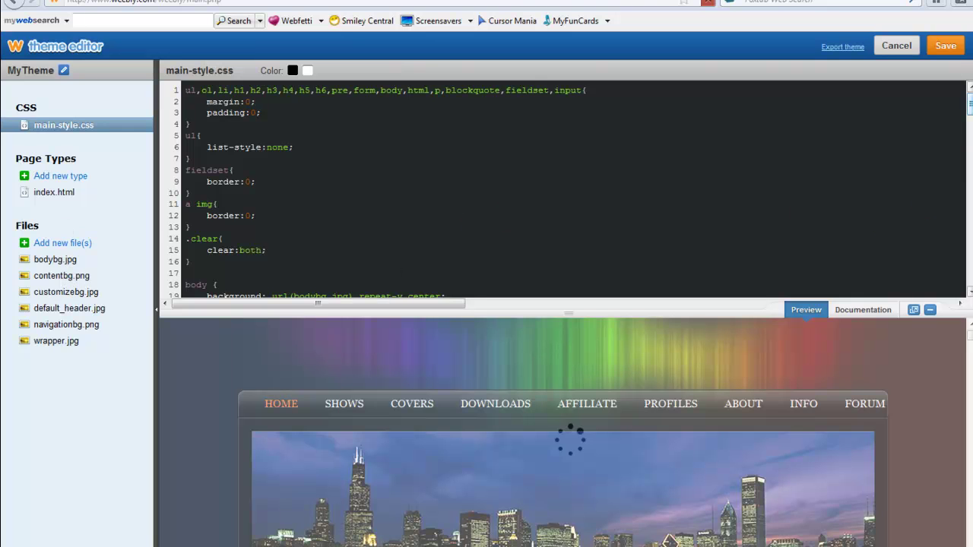
{"action": "scroll", "coordinate": [923, 202], "scroll_direction": "down", "scroll_amount": 3}
{"action": "scroll", "coordinate": [563, 189], "scroll_direction": "down", "scroll_amount": 2}
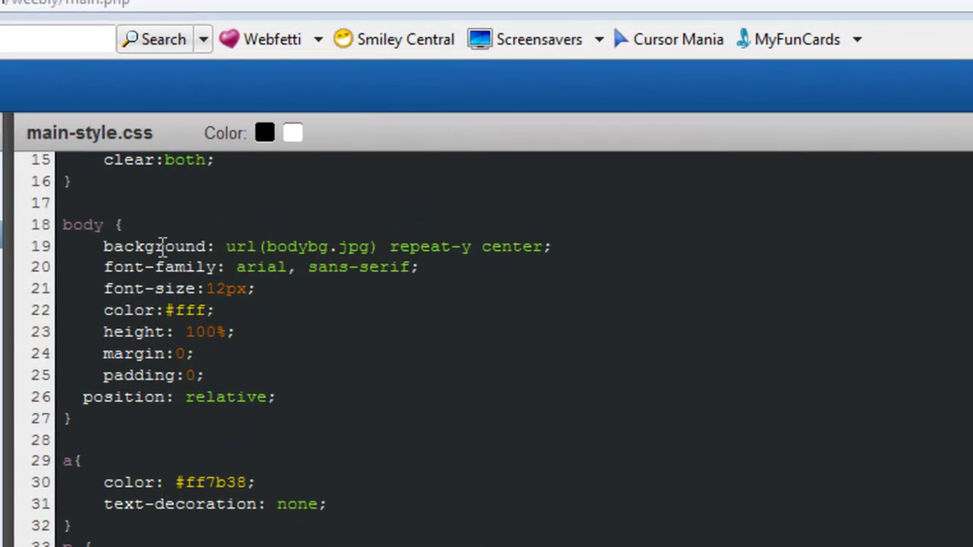
{"action": "left_click_drag", "start_coordinate": [133, 227], "coordinate": [82, 225]}
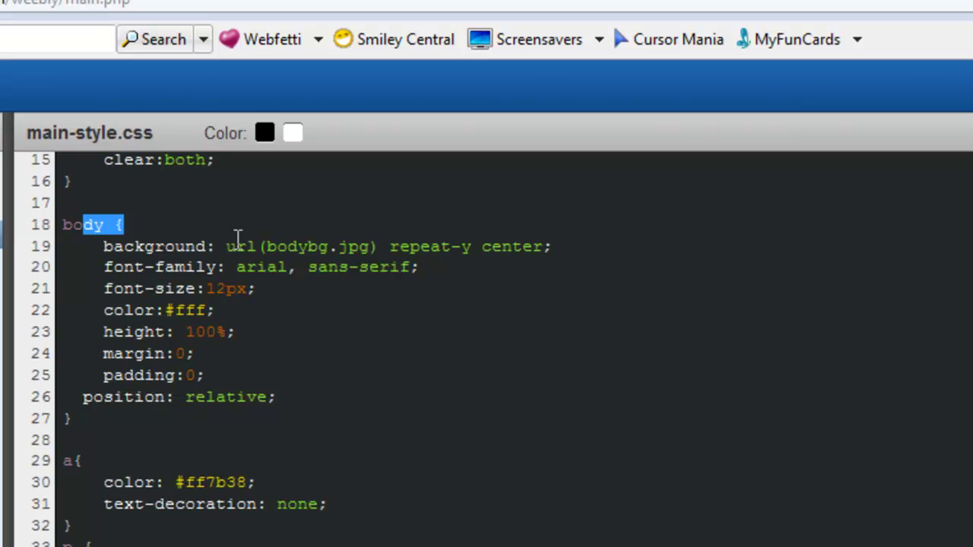
{"action": "left_click_drag", "start_coordinate": [268, 241], "coordinate": [332, 251]}
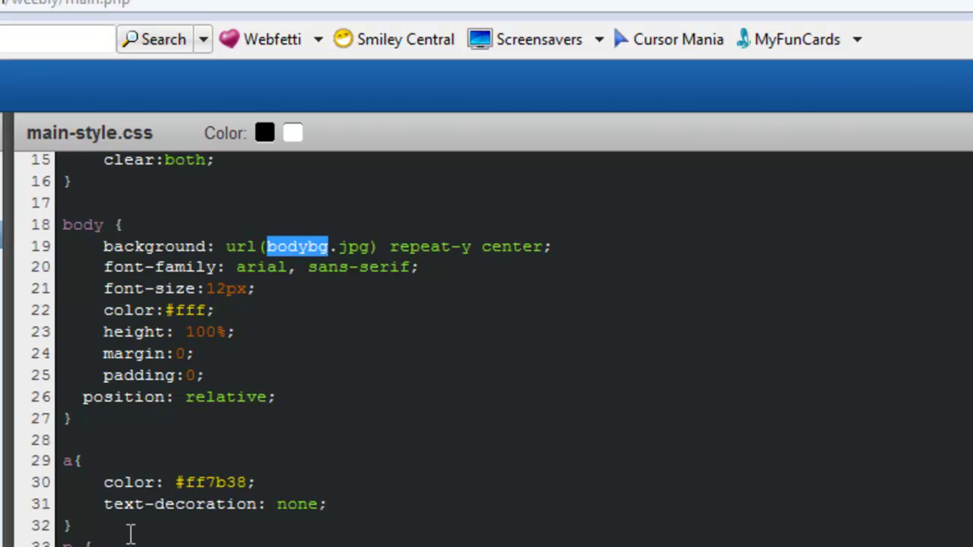
{"action": "type", "text": "customizebg"}
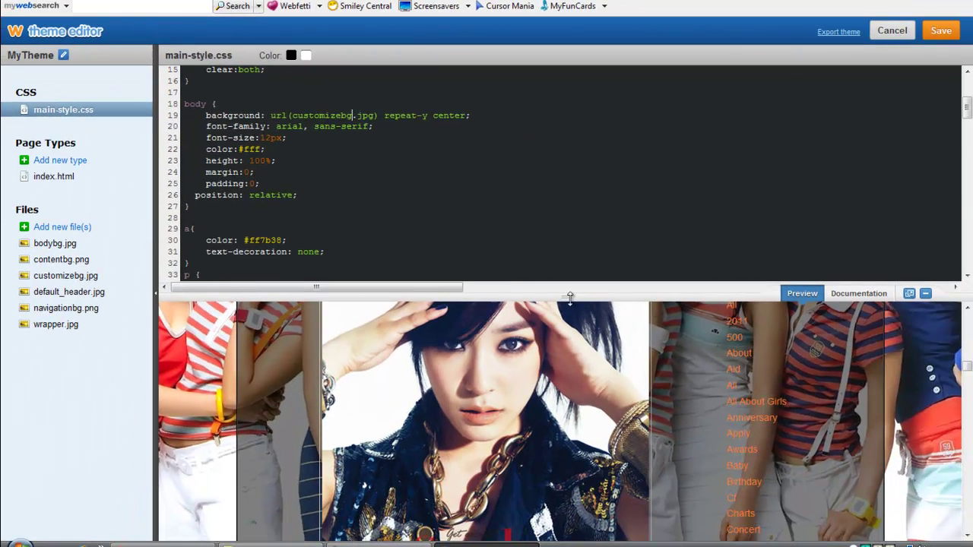
{"action": "left_click_drag", "start_coordinate": [569, 298], "coordinate": [576, 61]}
{"action": "left_click_drag", "start_coordinate": [575, 158], "coordinate": [609, 39]}
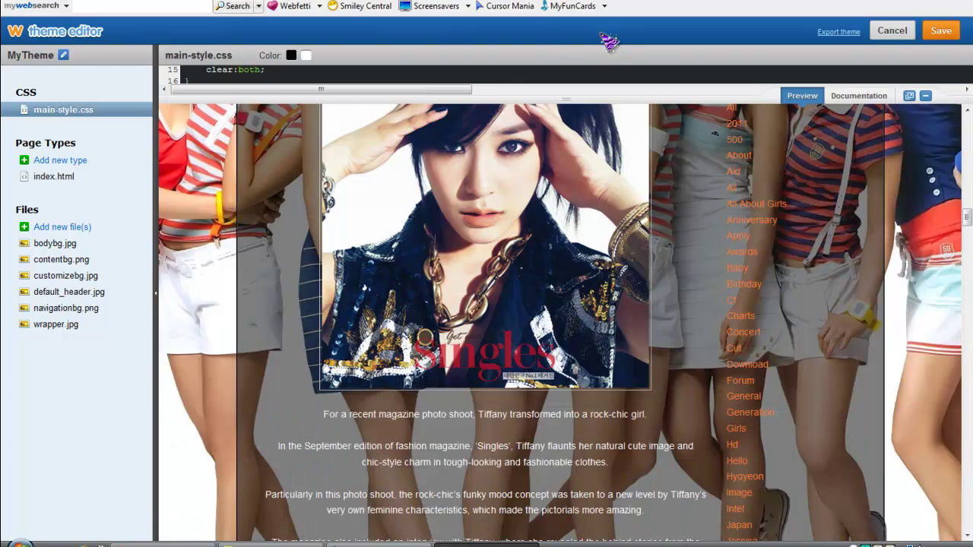